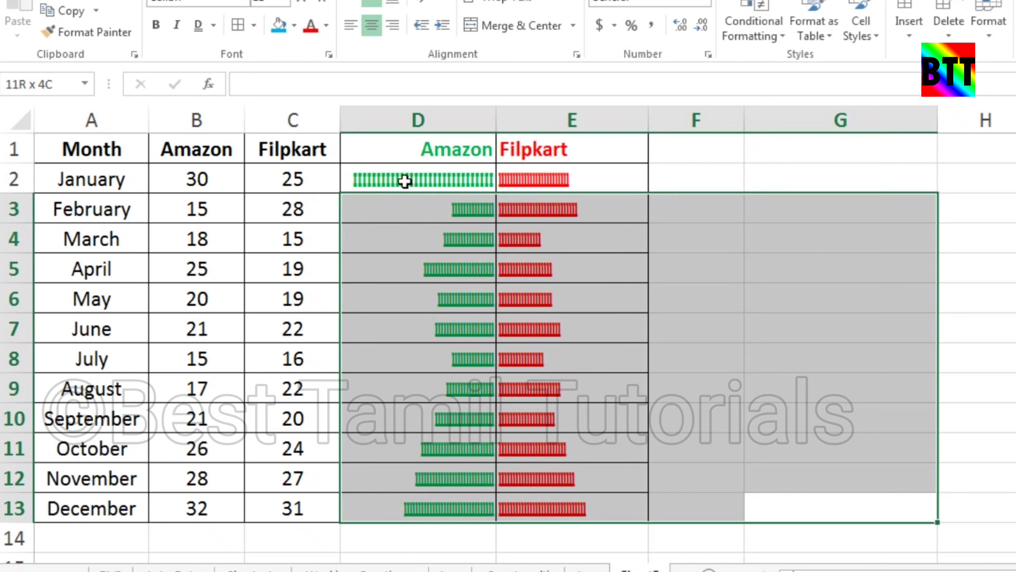
- Clear the existing bars from the Amazon and Filpkart chart columns D and E, and set cell D2's font to Calibri
key(Delete)
click(740, 241)
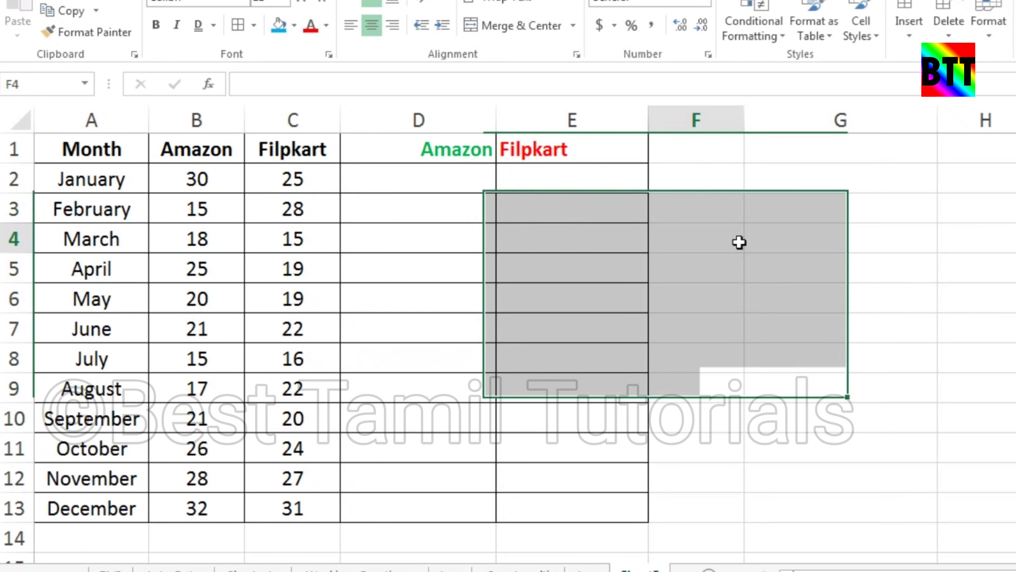
click(477, 190)
click(243, 2)
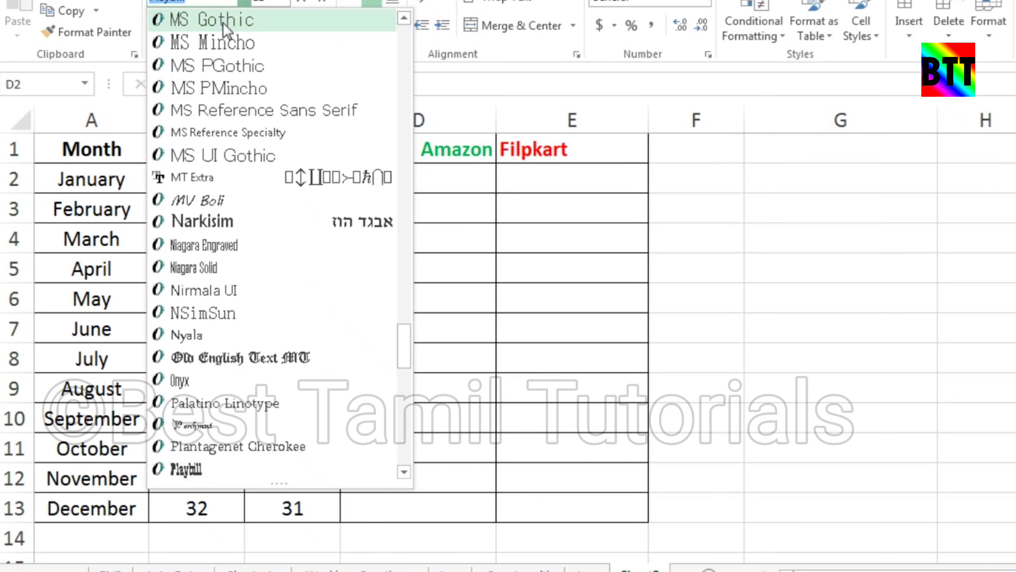
drag(408, 335, 395, 28)
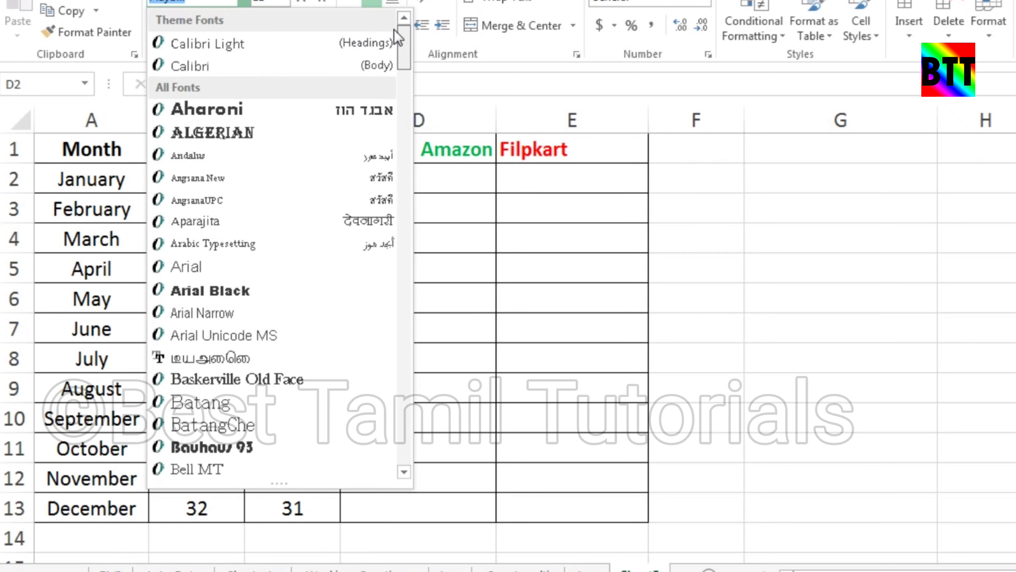
click(260, 61)
click(807, 266)
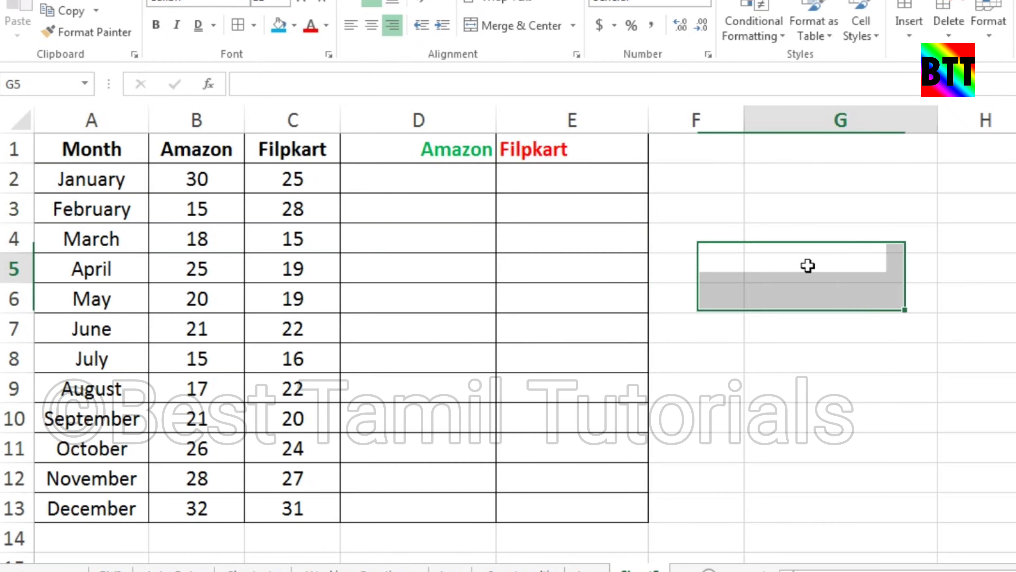
- Enter the formula =REPT("I",B2) in cell D2 and widen column D to fit the whole bar
click(401, 176)
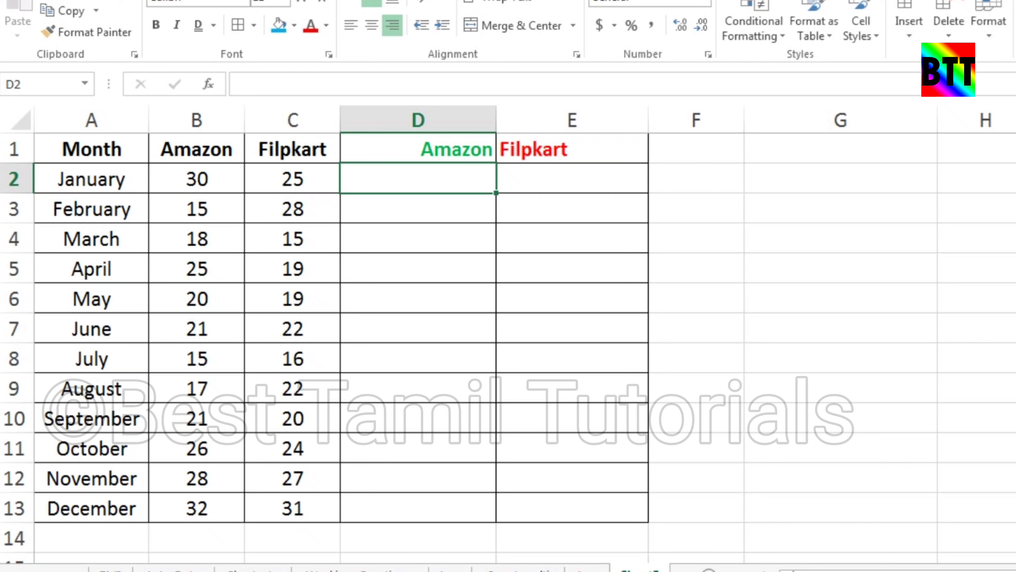
text(=rept)
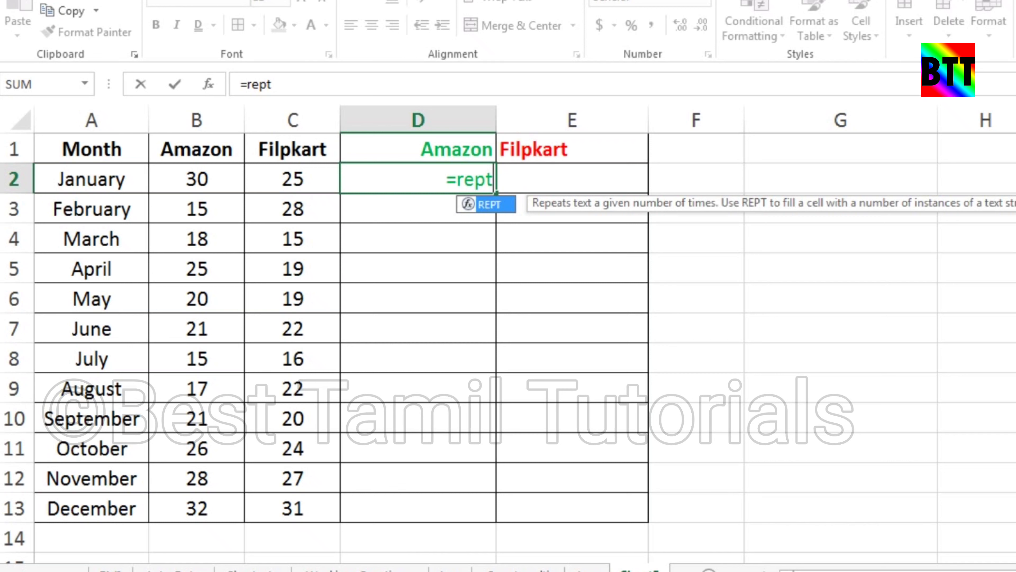
text(()
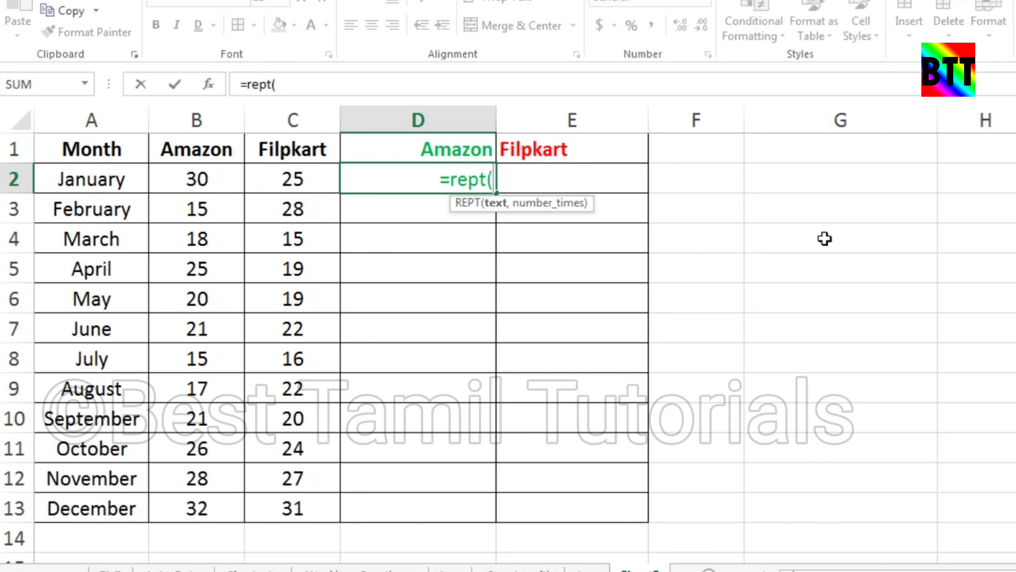
text(")
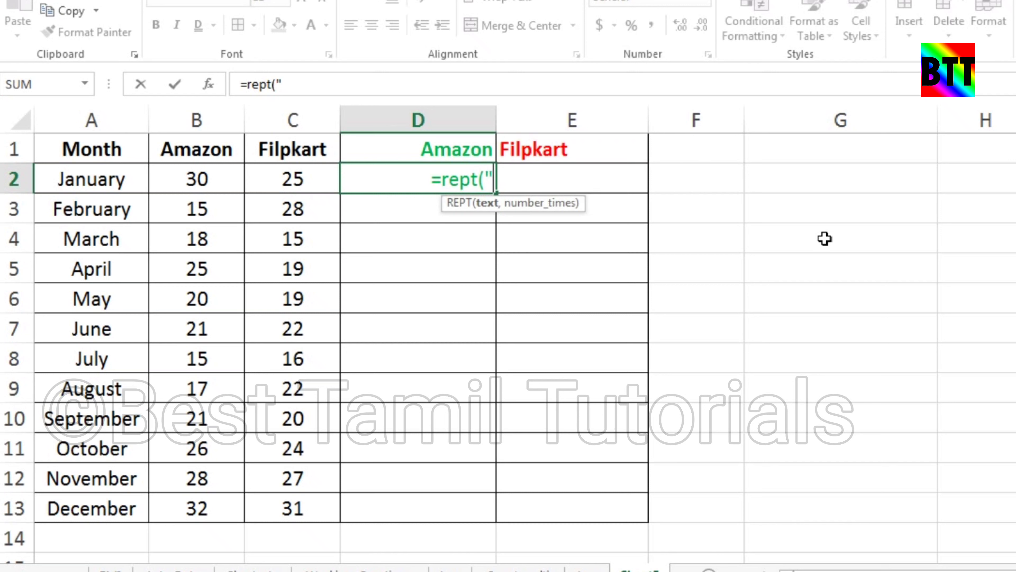
text(|)
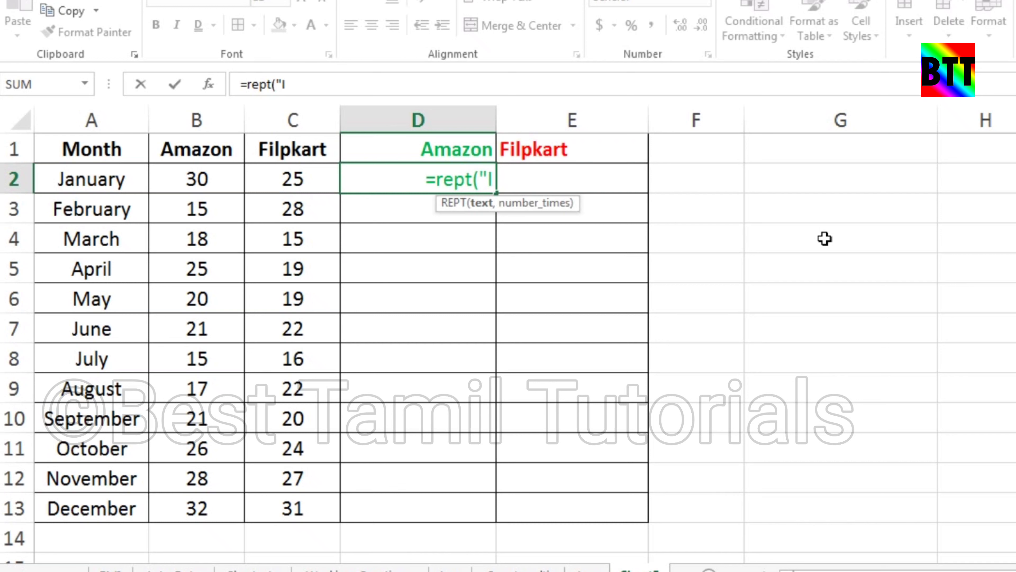
text(")
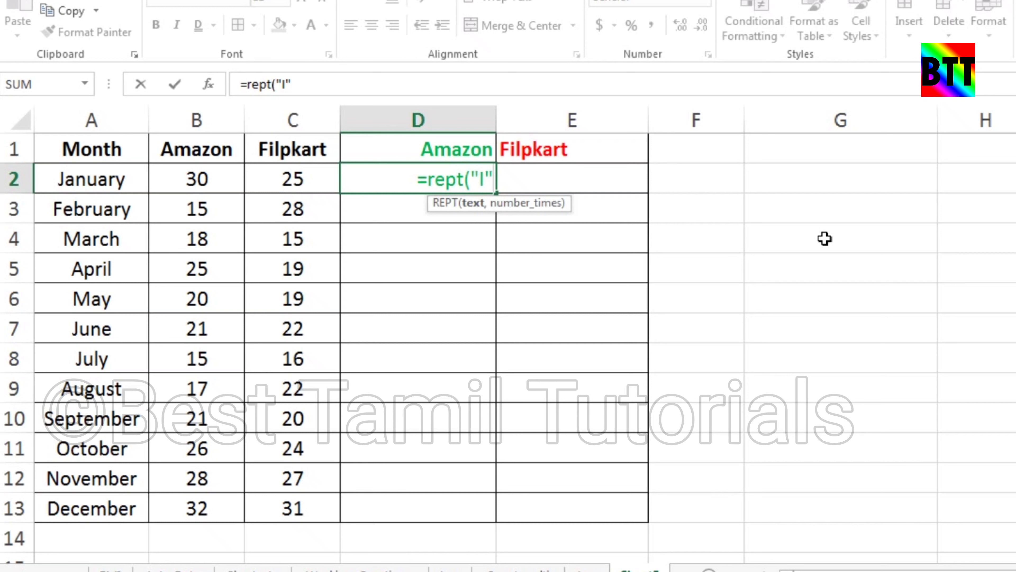
text(,)
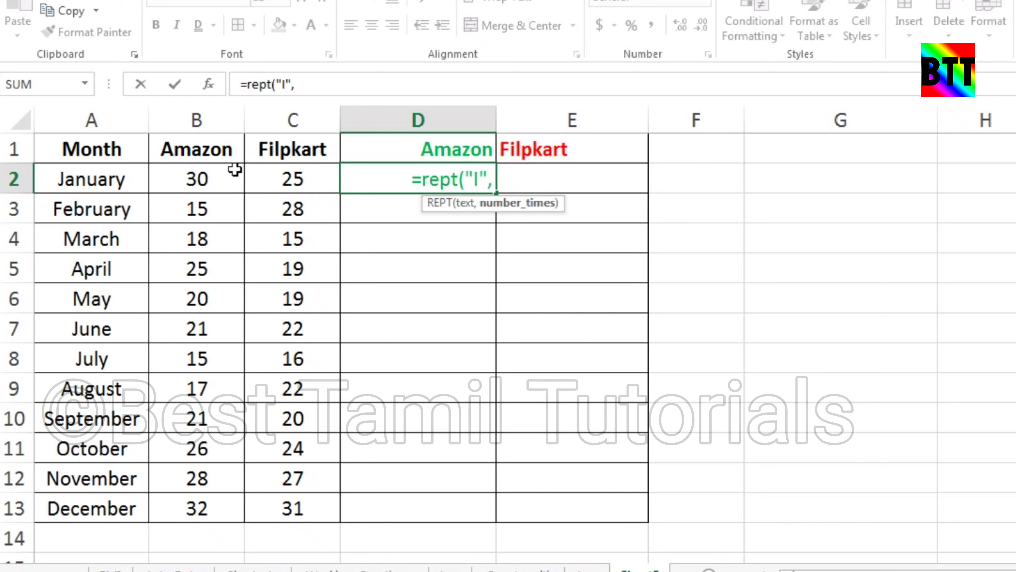
click(201, 177)
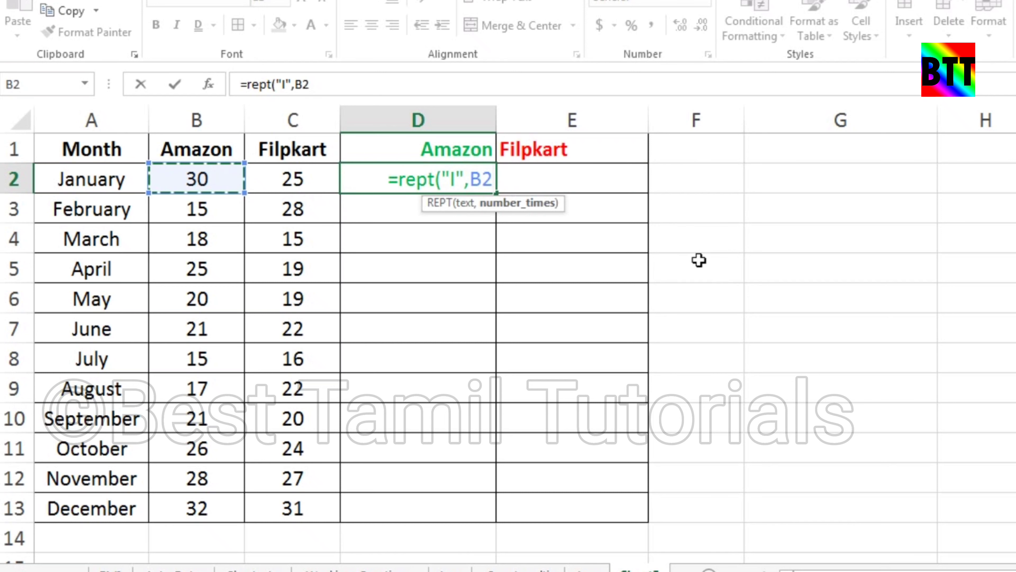
text())
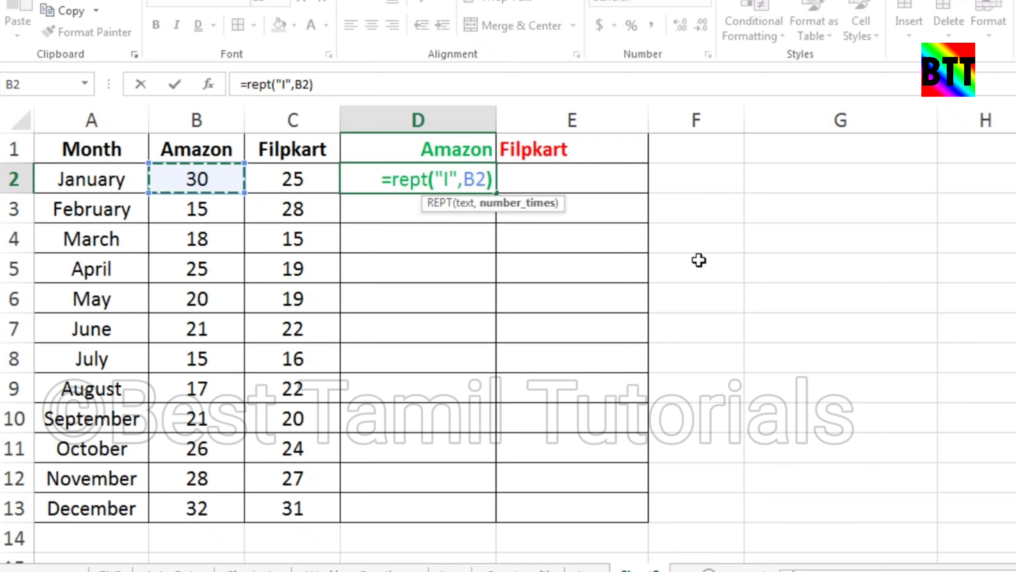
key(Return)
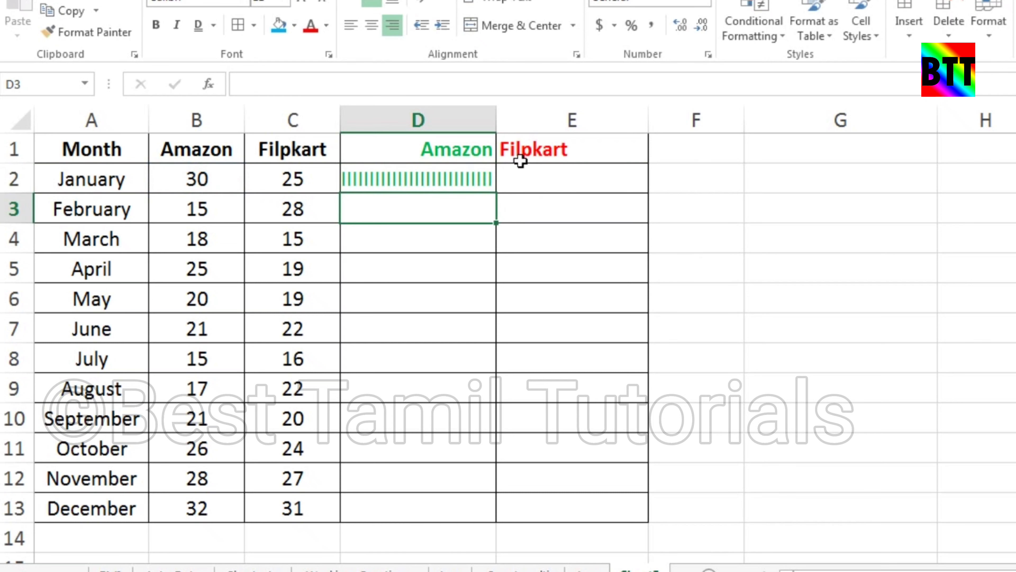
drag(496, 119, 523, 118)
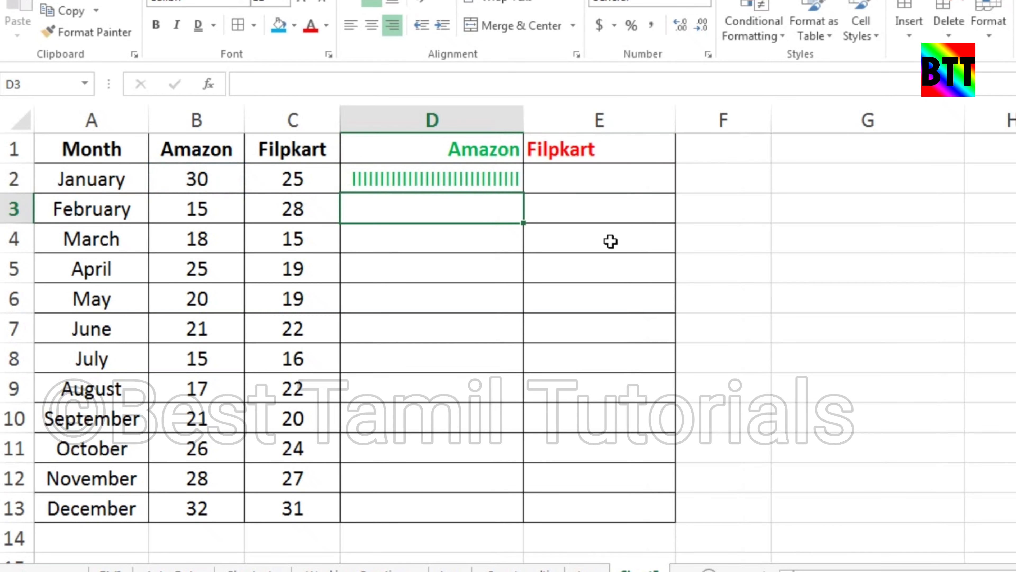
- Change the font of the bar in cell D2 to Playbill
click(498, 177)
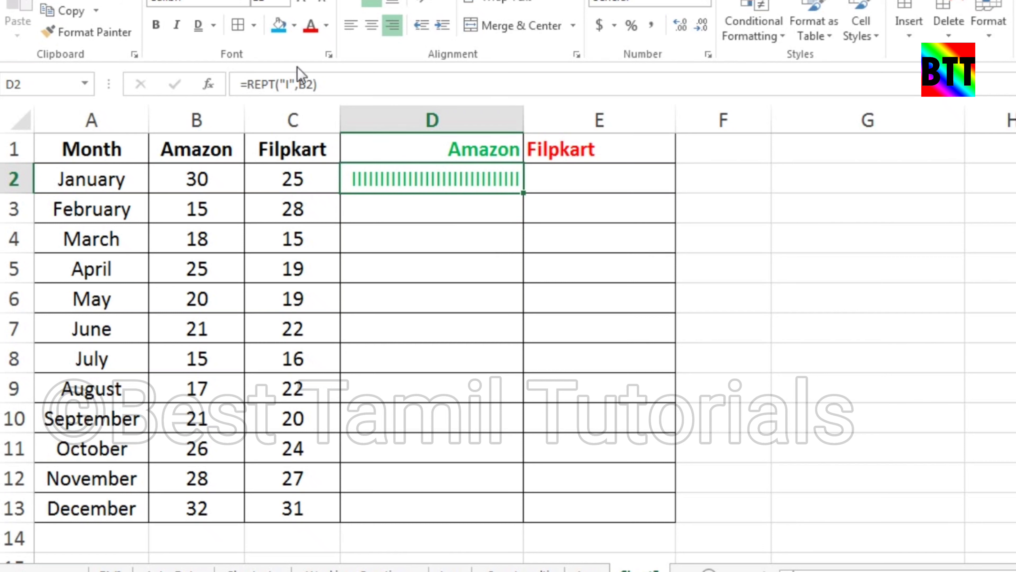
click(245, 2)
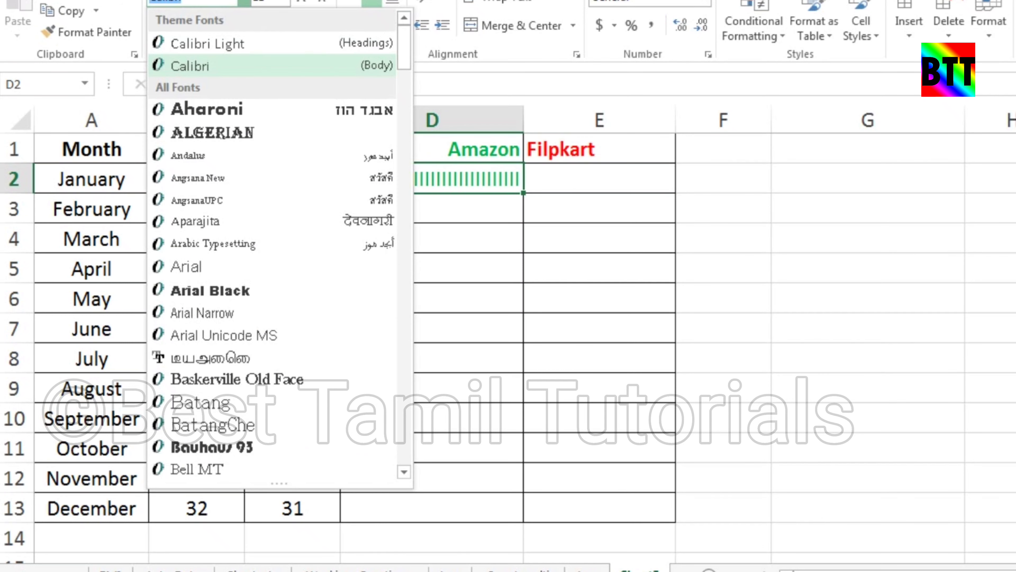
text(Playbill)
key(Return)
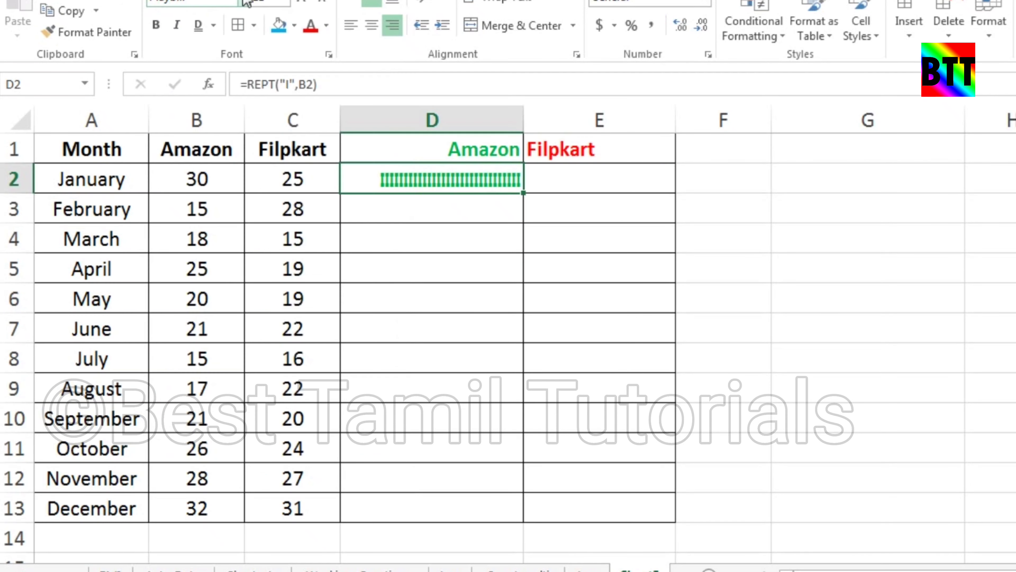
click(702, 294)
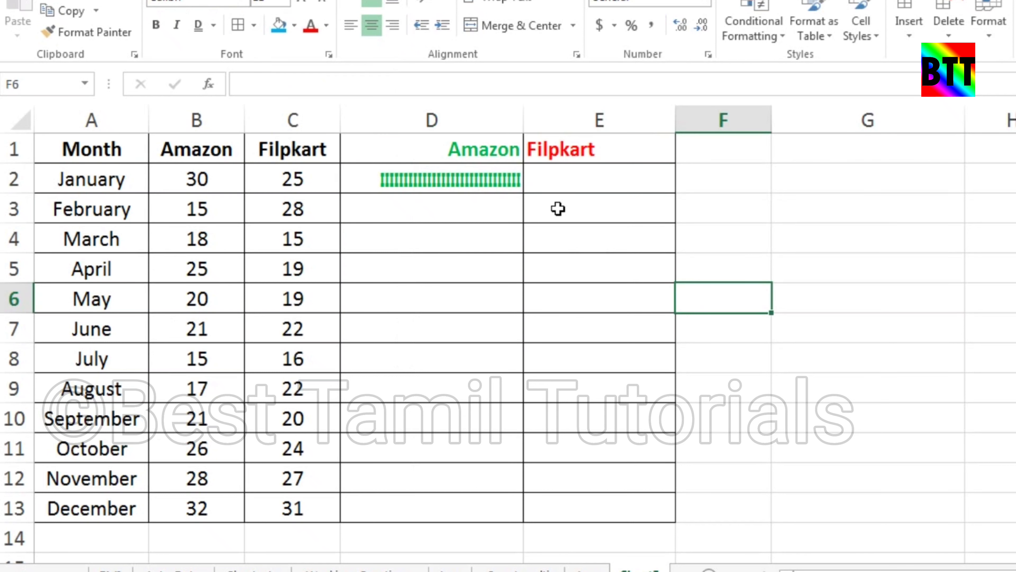
- Fill the REPT formula from D2 down to D13 for all the months
click(511, 186)
double_click(521, 194)
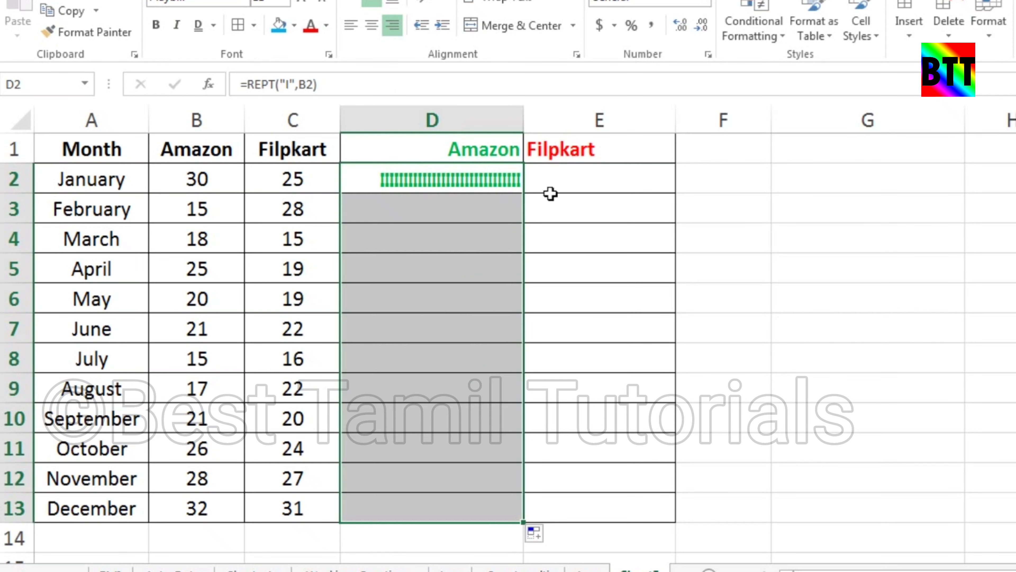
click(778, 257)
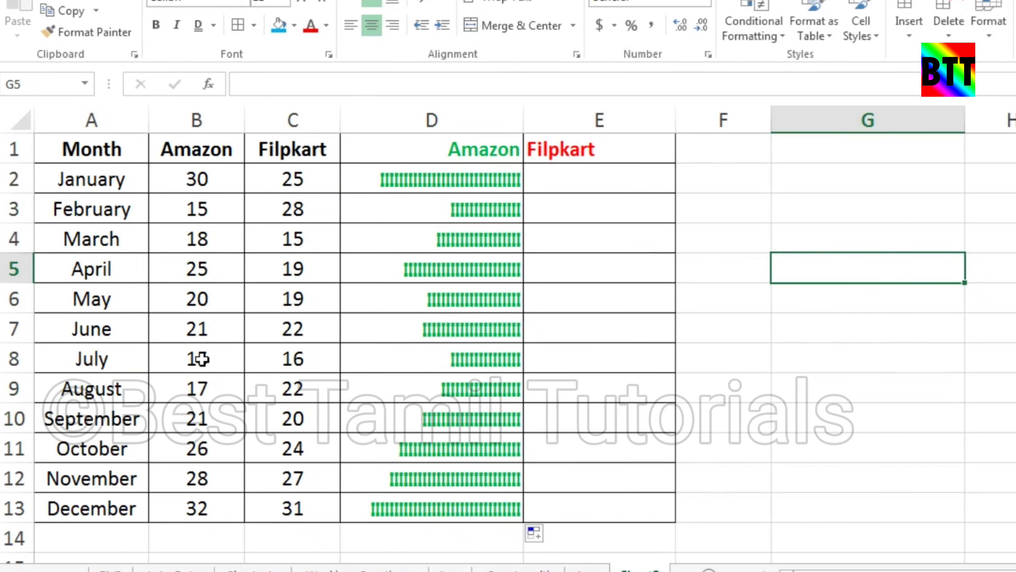
- Set July's Amazon value in cell B8 to 2
click(219, 362)
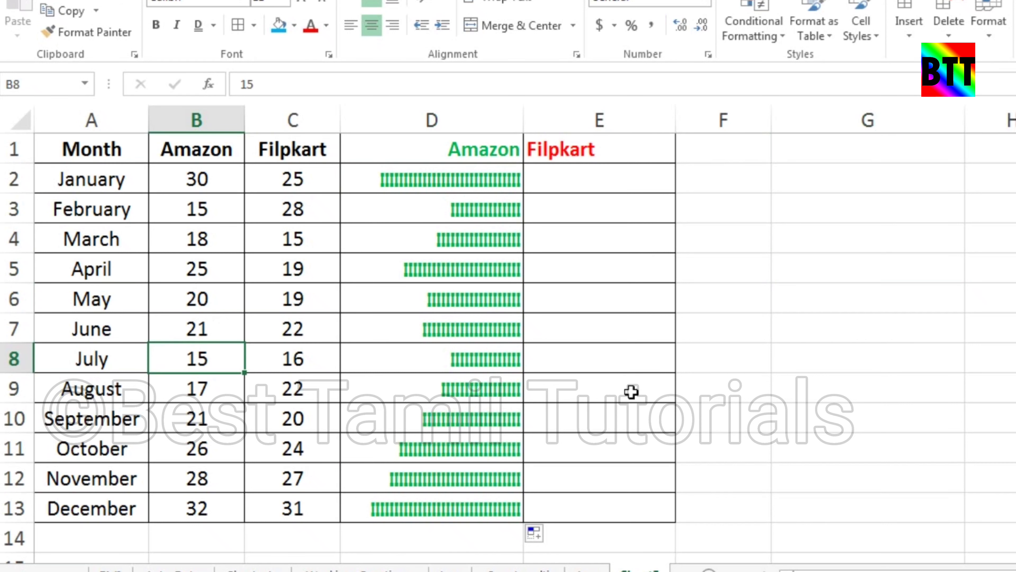
text(2)
key(Return)
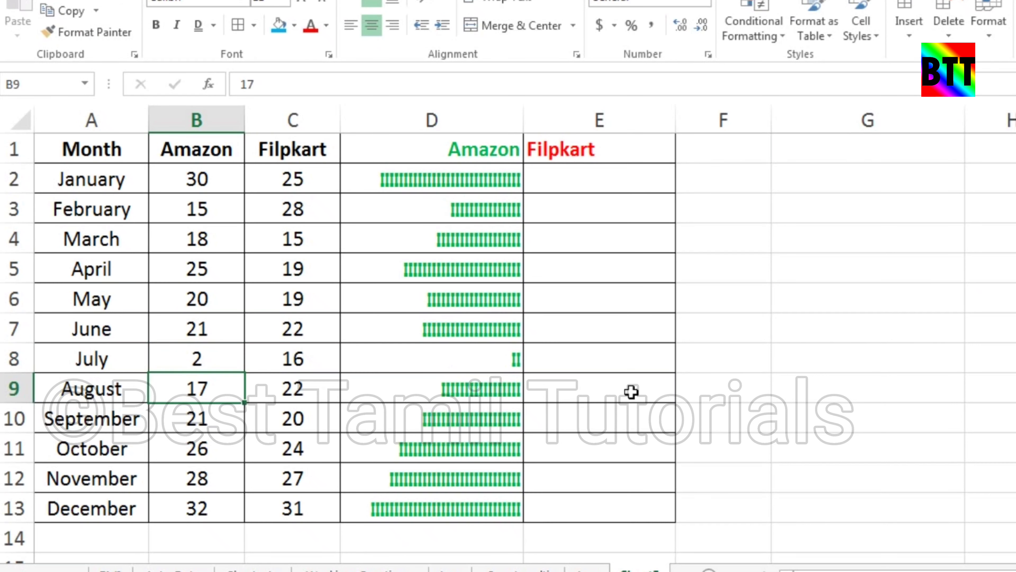
- Set July's Amazon value in cell B8 to 20
key(Up)
text(20)
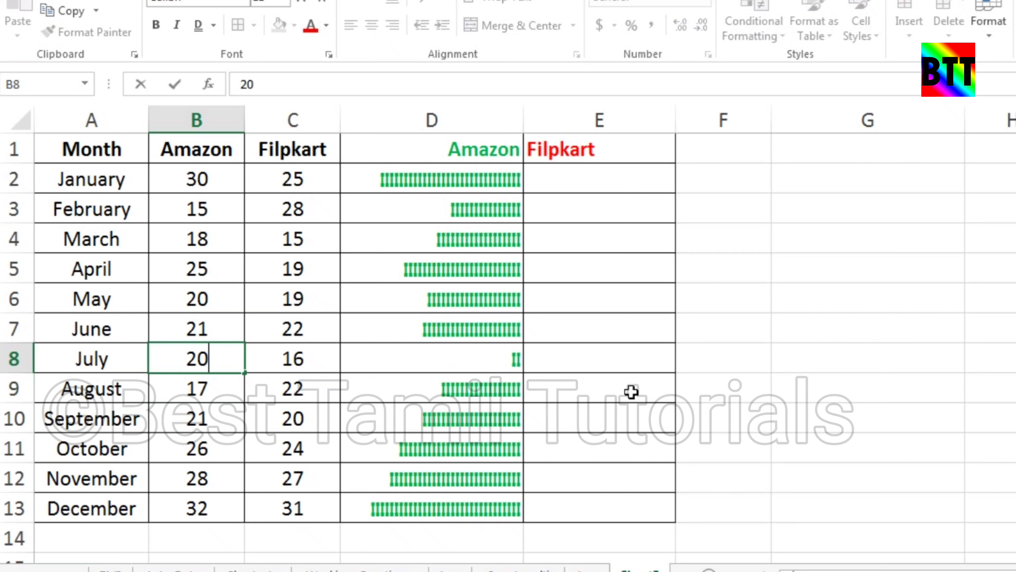
key(Return)
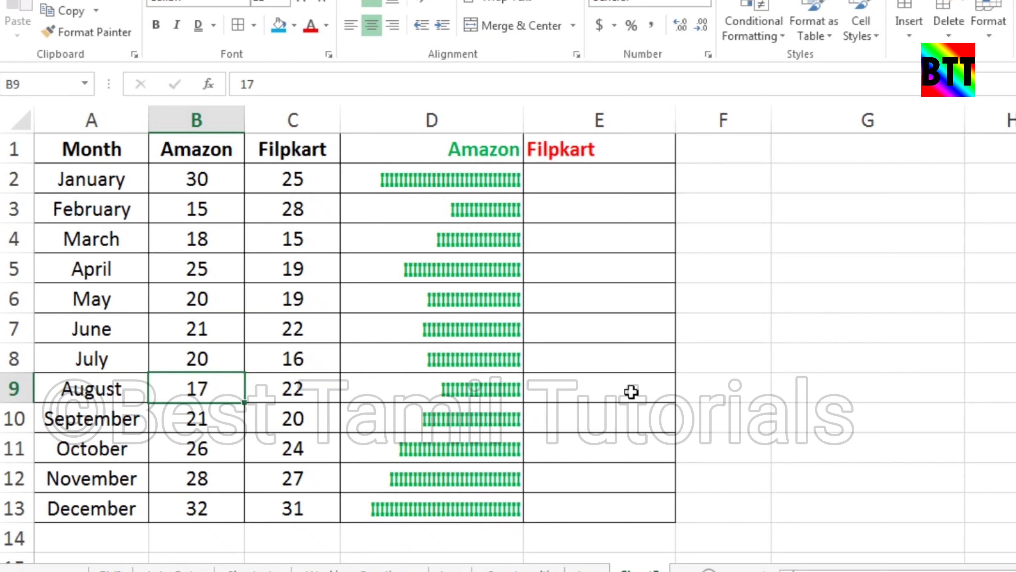
- Copy the REPT formula from D2 into E2 and check which cell it refers to
click(596, 176)
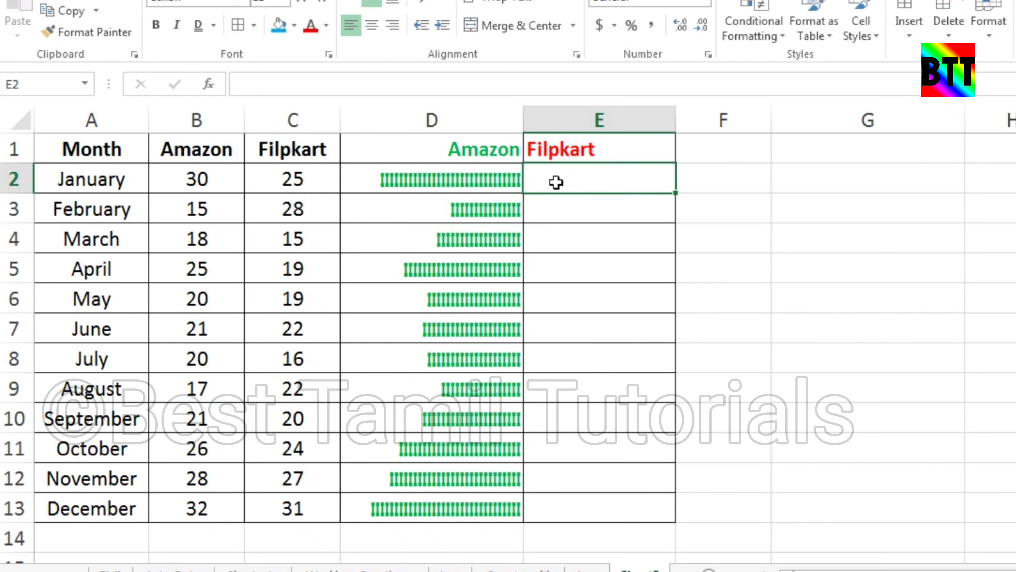
click(476, 177)
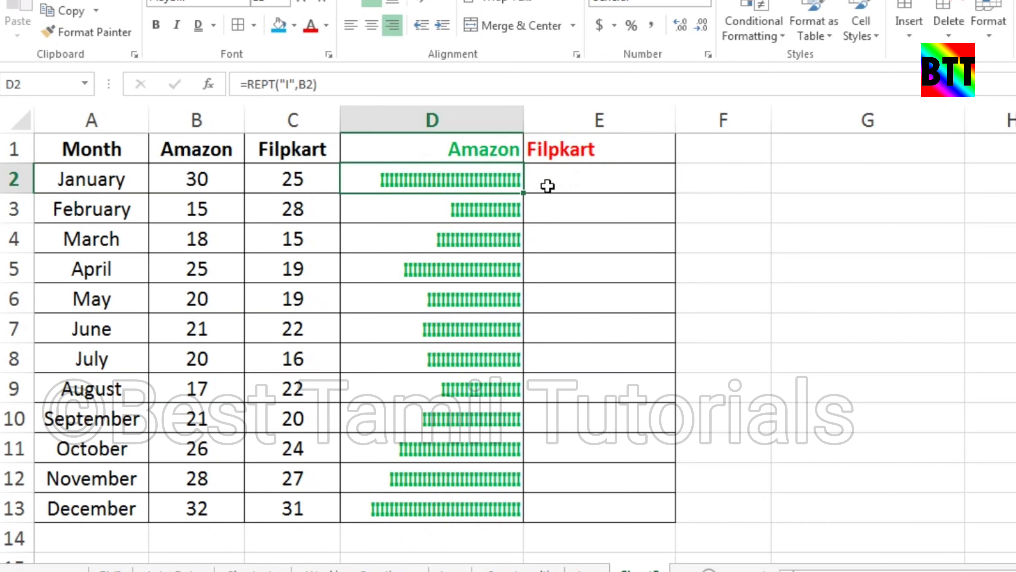
key(ctrl+c)
click(640, 186)
key(ctrl+v)
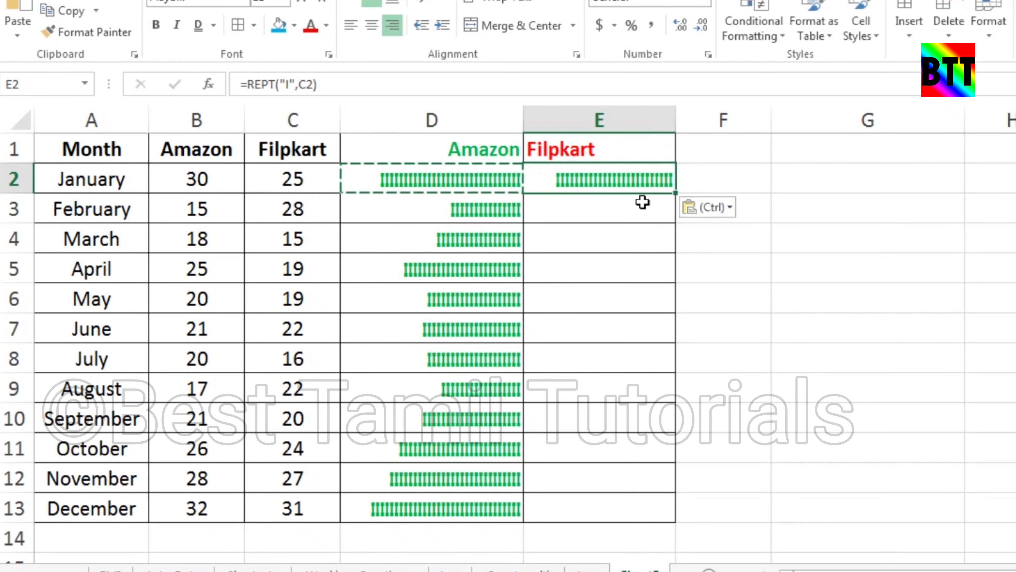
key(F2)
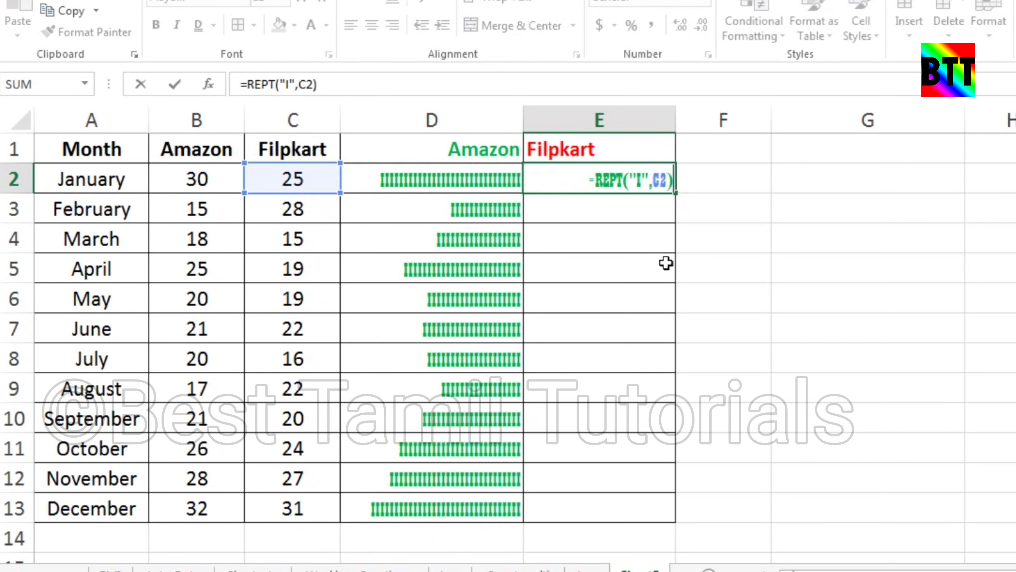
key(Escape)
double_click(609, 188)
key(Escape)
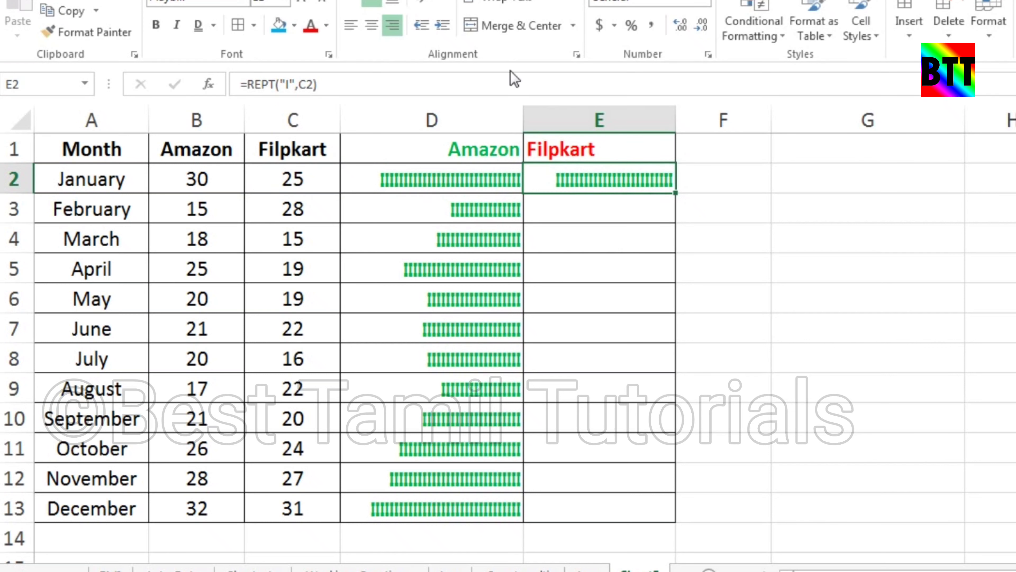
- Fill the formula from E2 down to E13 and left-align the Filpkart bars
double_click(675, 193)
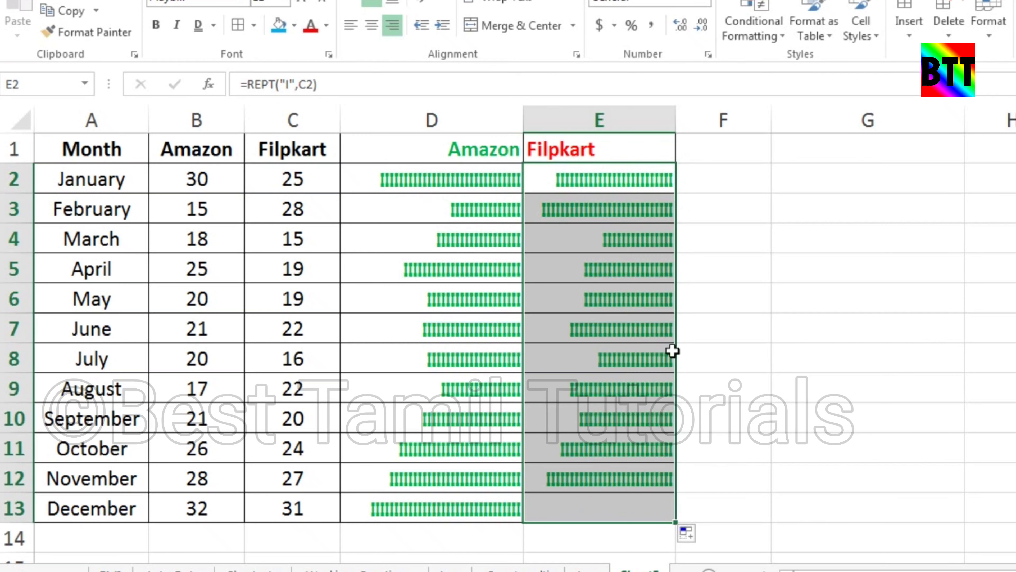
click(351, 25)
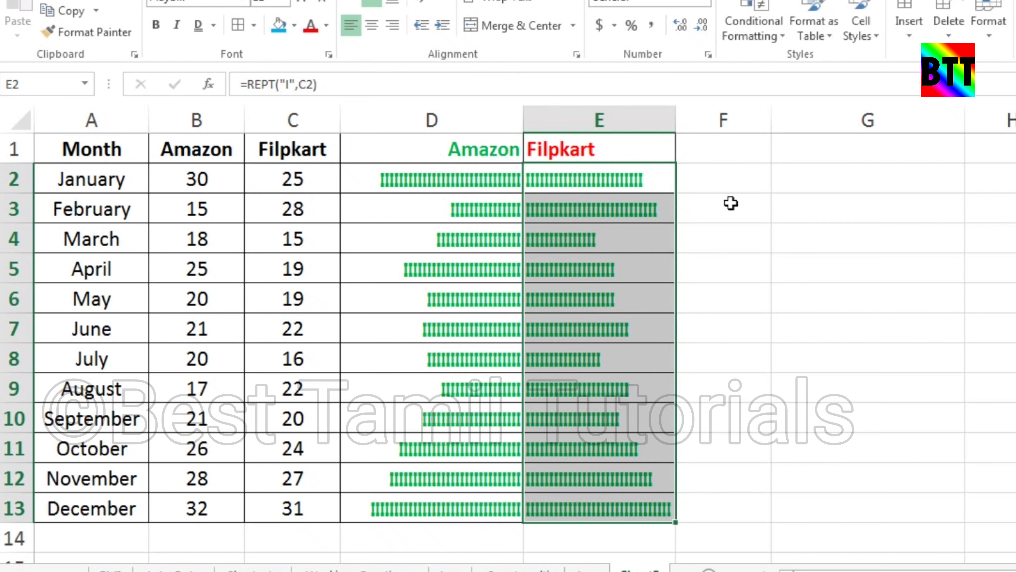
click(822, 260)
- Colour the Filpkart bars in E2:E13 red
drag(574, 177, 560, 505)
click(316, 26)
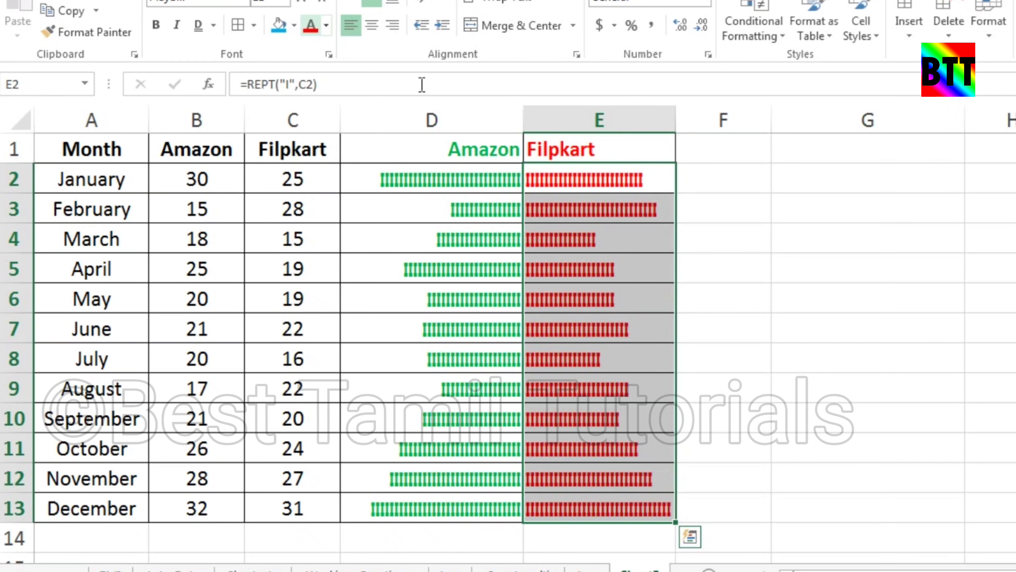
click(862, 236)
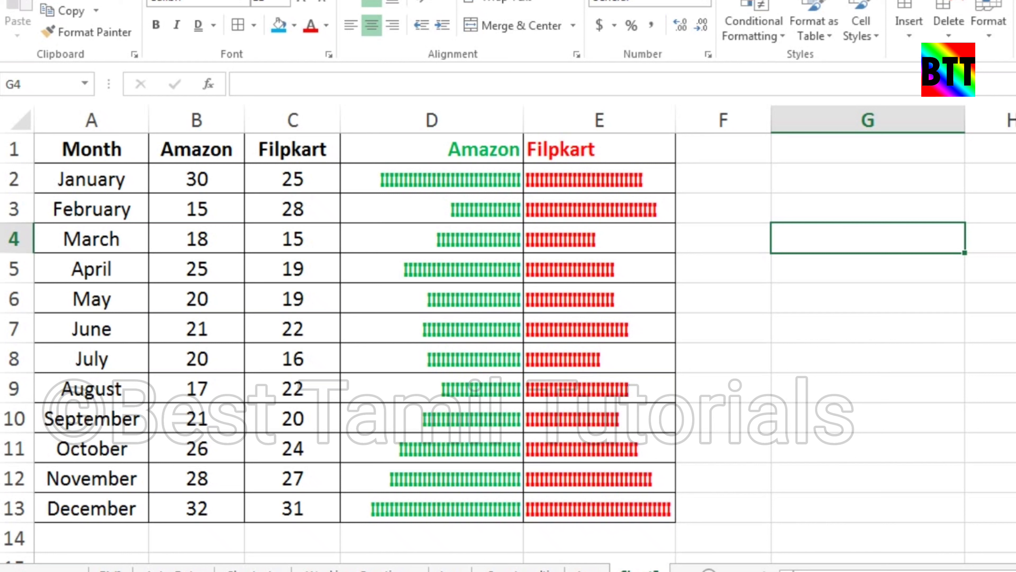
- Change the repeated character in D2's REPT formula to the letter "O"
double_click(471, 178)
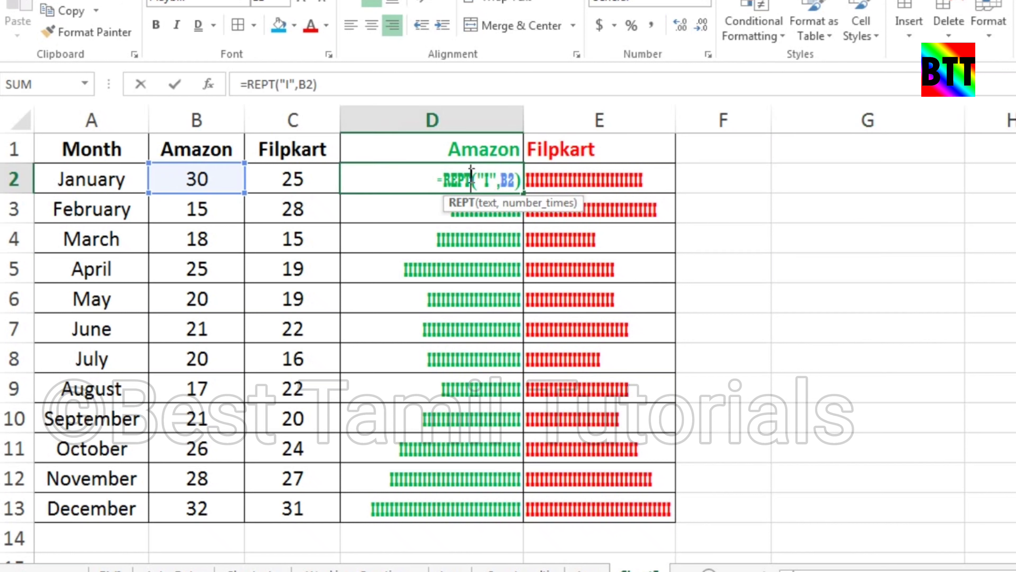
click(489, 180)
key(BackSpace)
text(0)
key(Return)
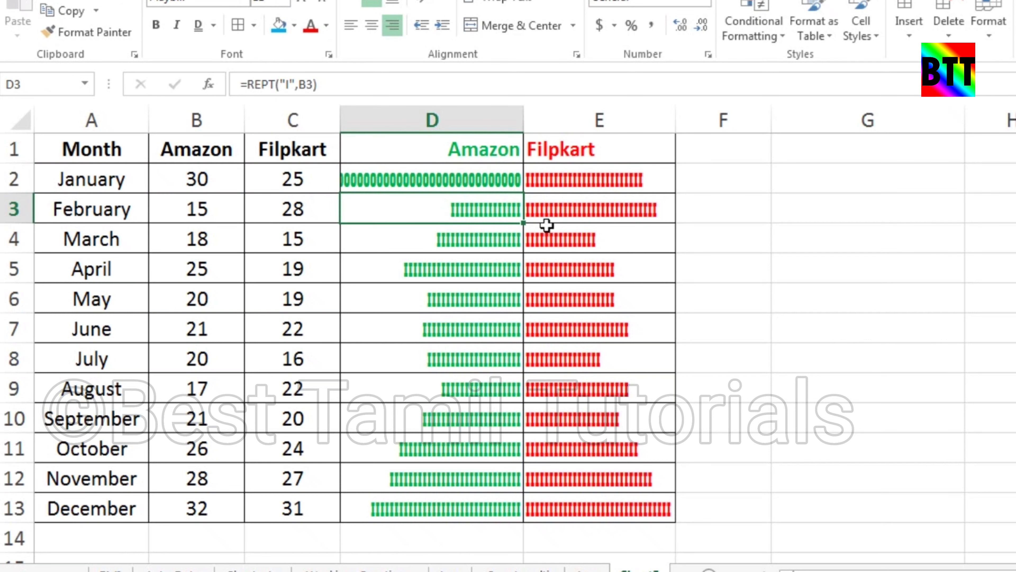
- Replace the repeated character in the REPT formula in D2 with "P"
click(508, 180)
double_click(508, 180)
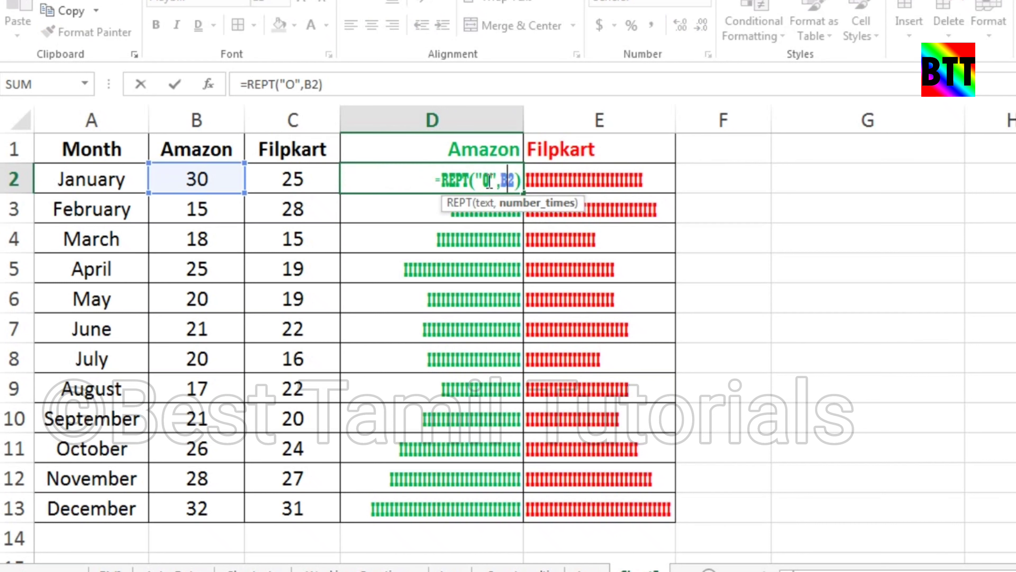
key(BackSpace)
text(P)
key(Return)
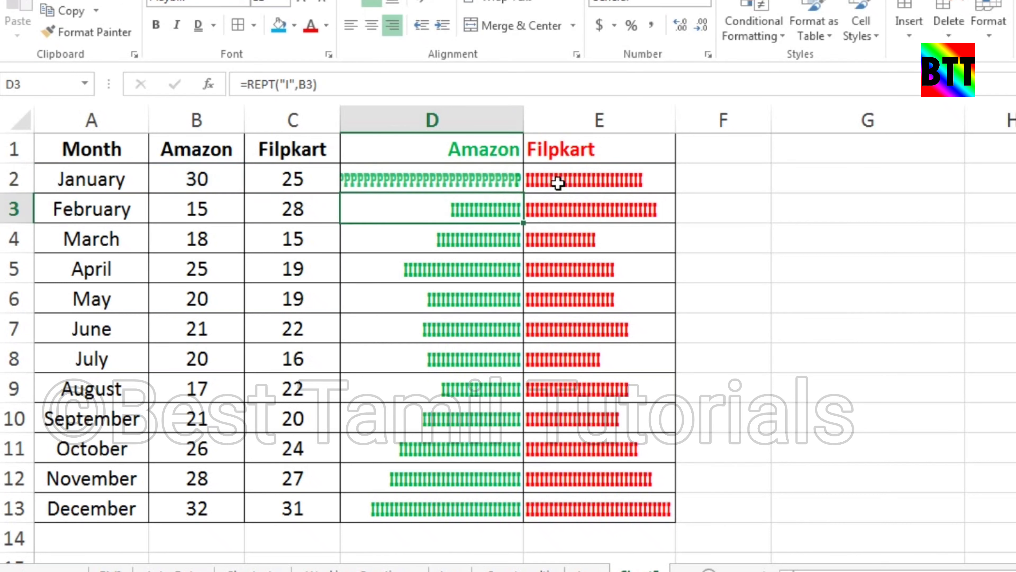
- Edit the REPT formula in D2 so that it repeats the letter "L"
click(519, 184)
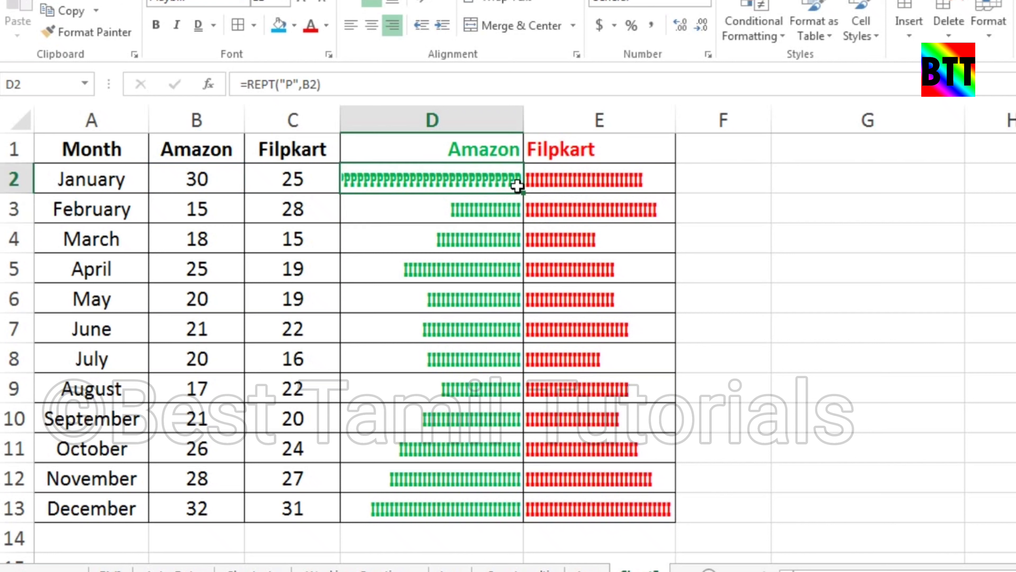
double_click(505, 183)
key(Left)
key(Left)
key(Left)
key(Left)
key(BackSpace)
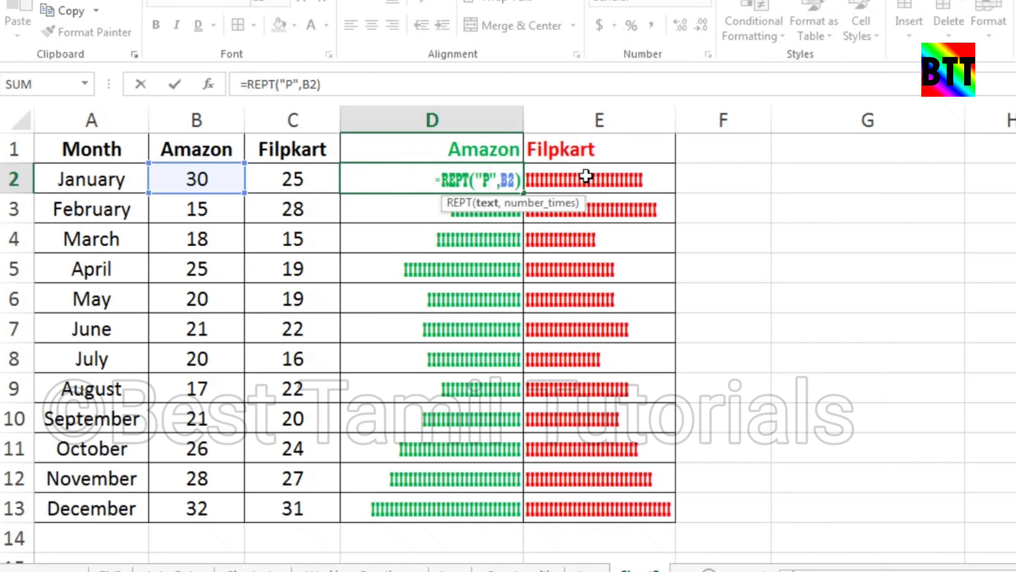
text(L)
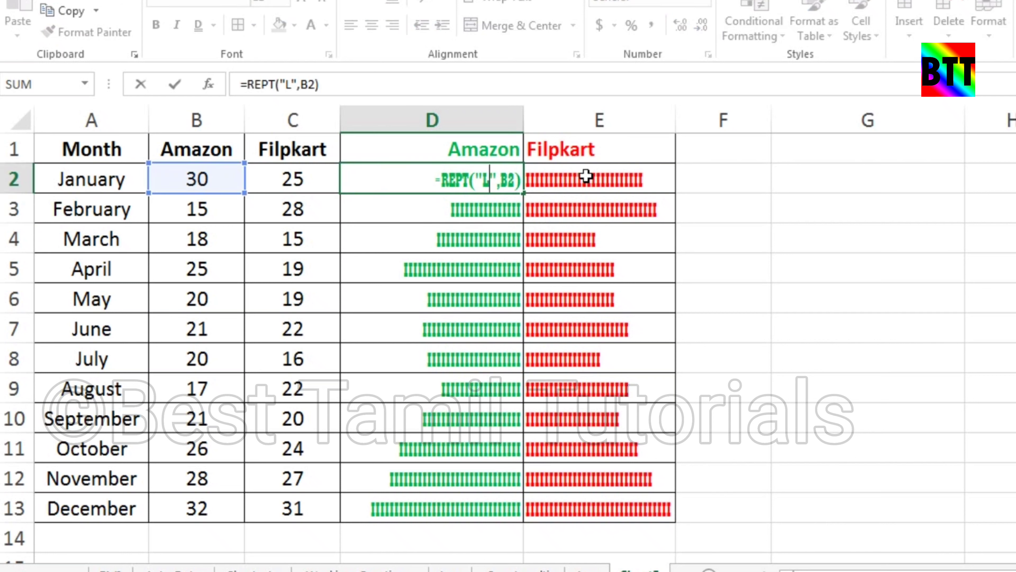
key(Return)
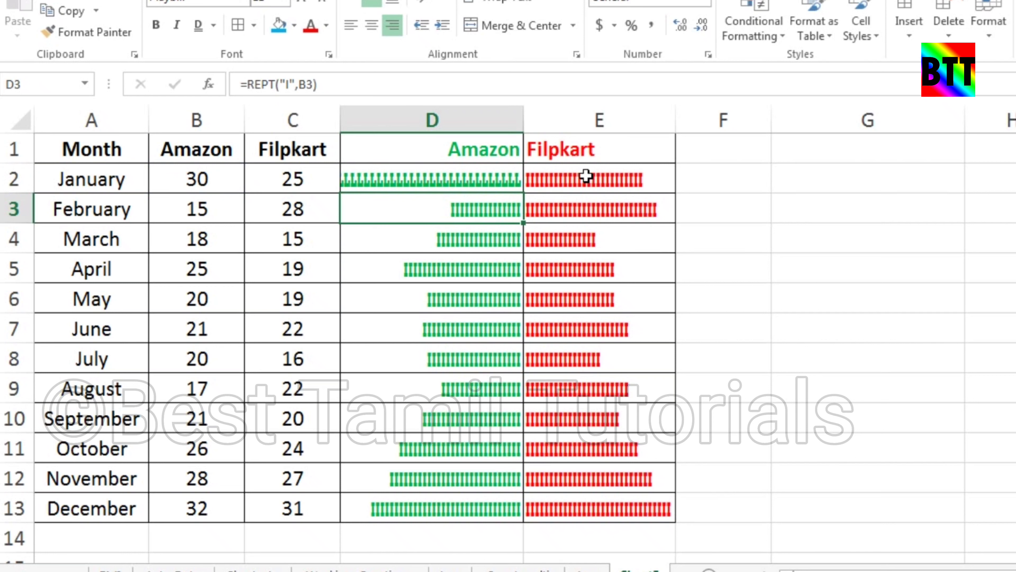
- Change D2's formula to =REPT(A2,B2) to repeat the month name, and widen column D to about three and a half times its width
double_click(491, 182)
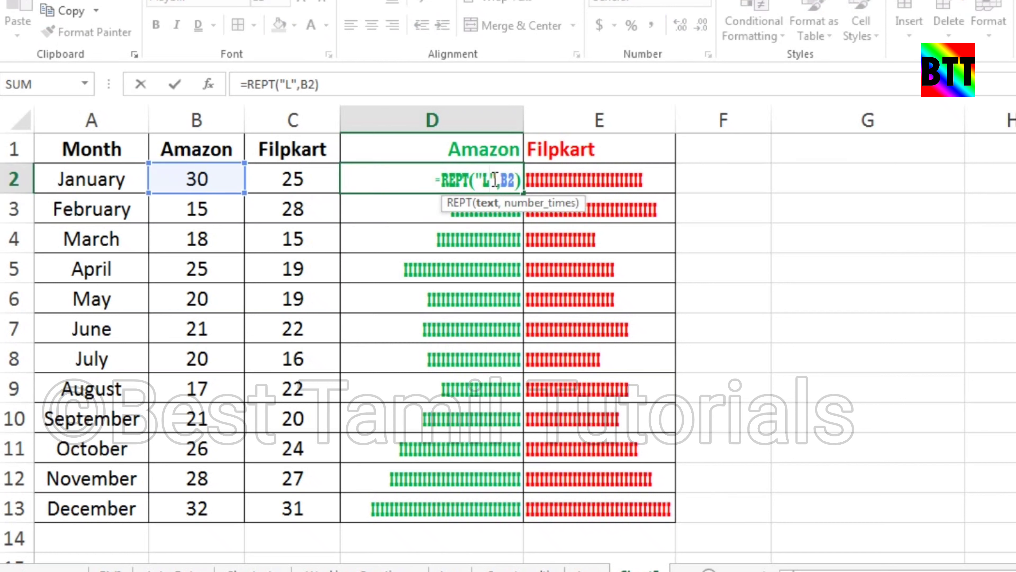
key(BackSpace)
key(BackSpace)
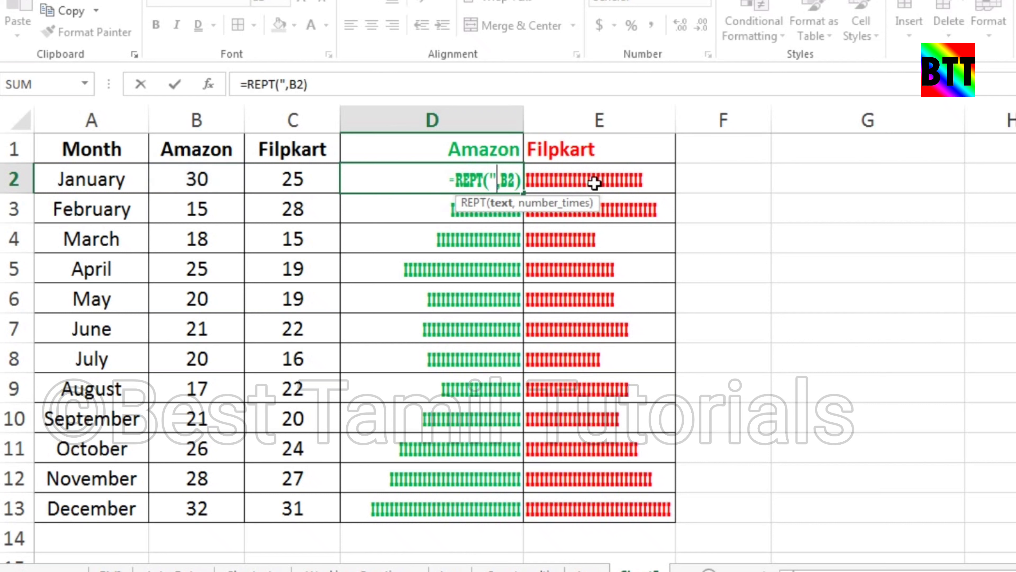
key(Delete)
click(78, 177)
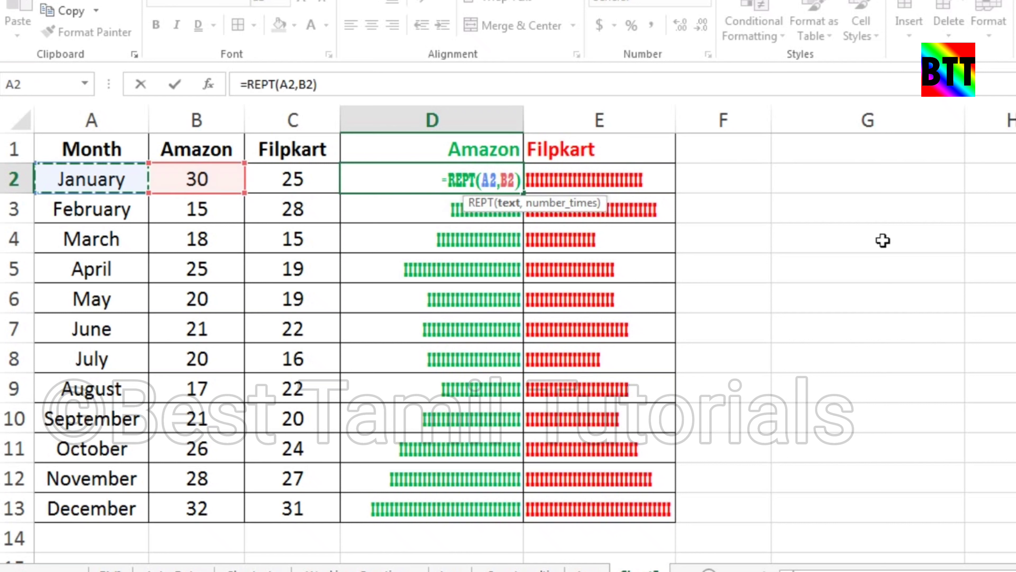
key(Return)
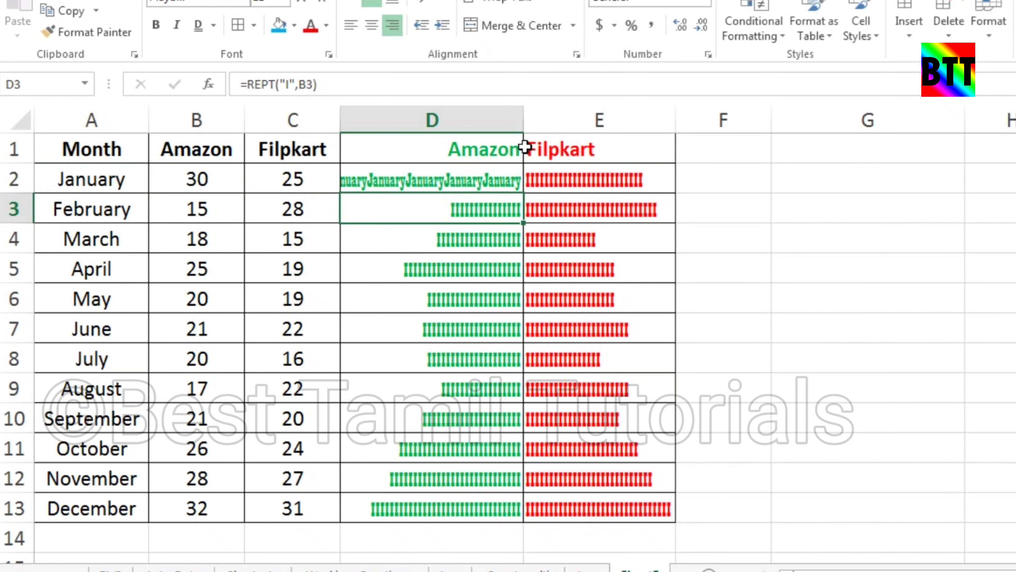
drag(522, 125, 984, 110)
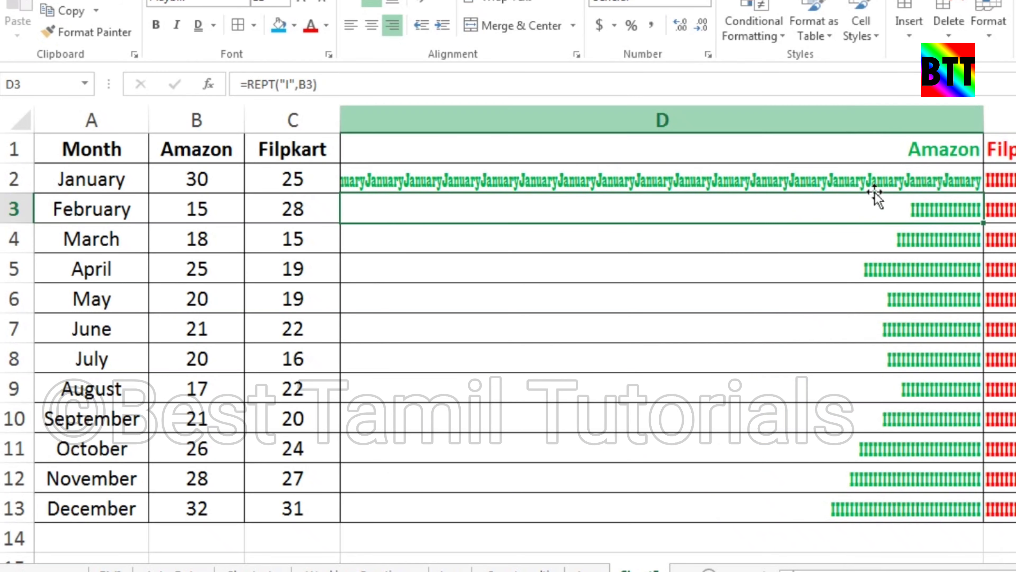
click(815, 184)
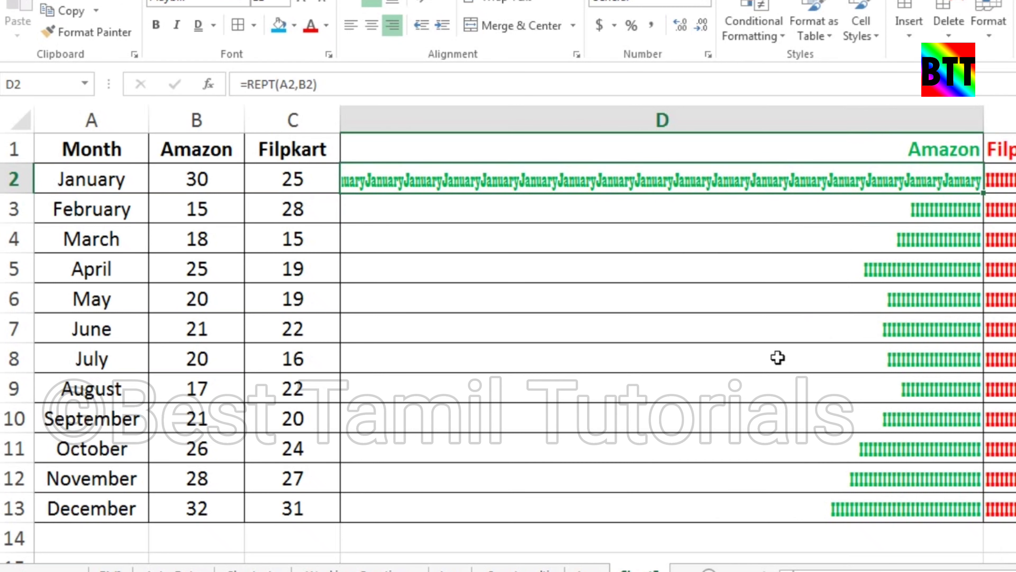